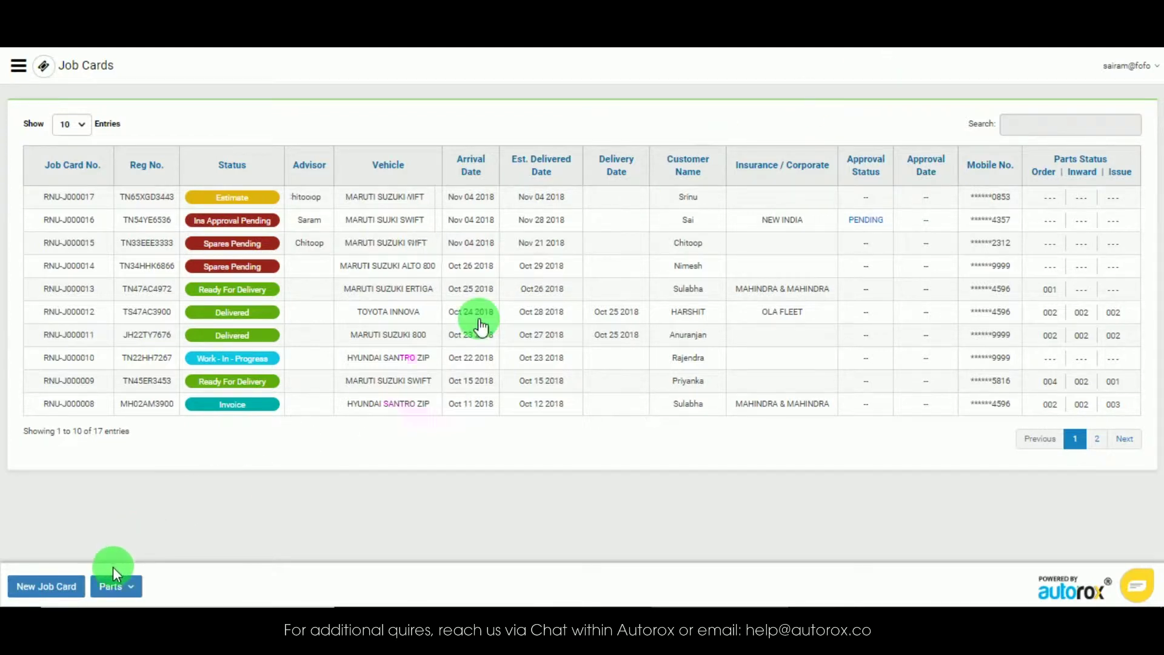
# Open a new parts order from the job cards list and mark it as a stock order.
pyautogui.click(109, 596)
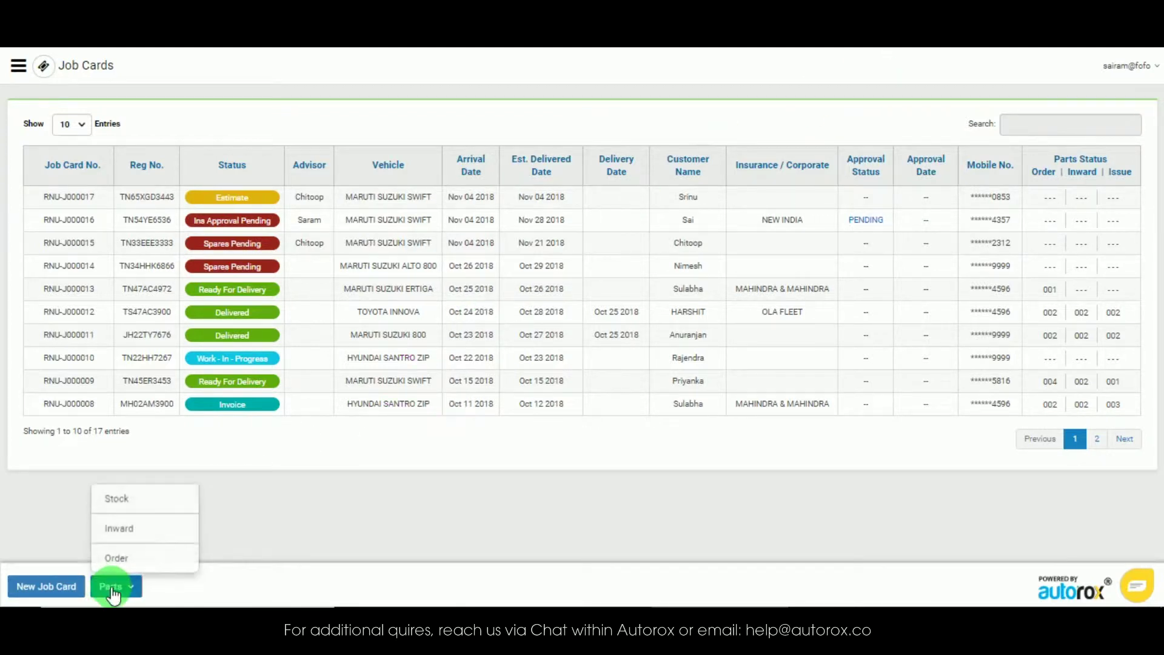
pyautogui.click(132, 566)
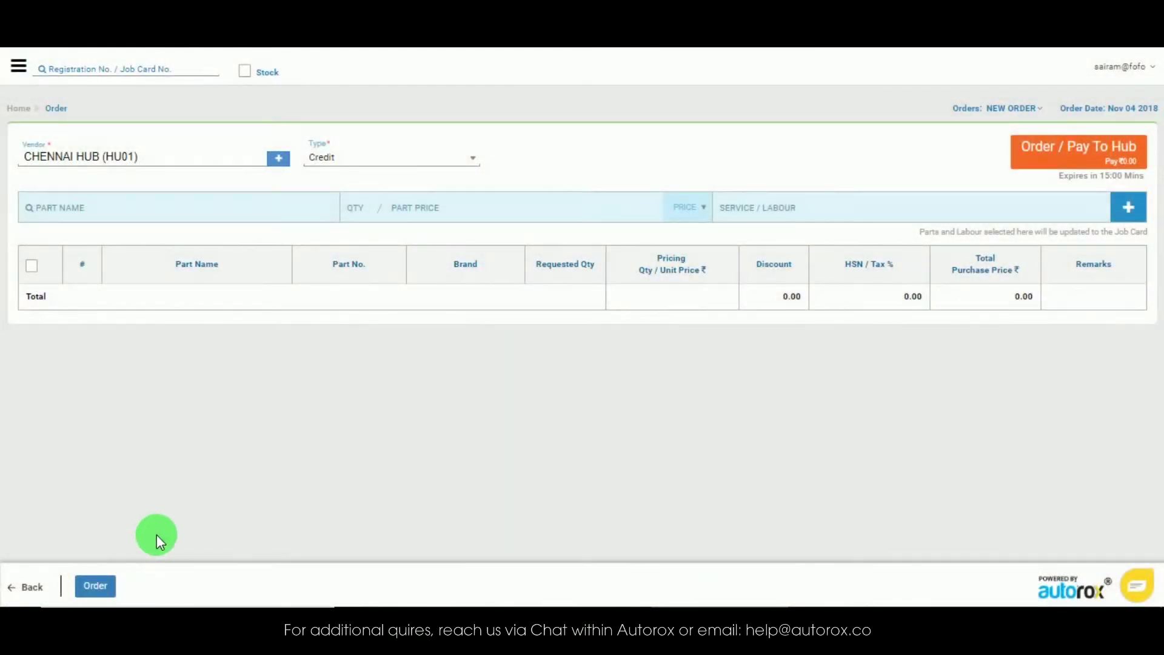
pyautogui.click(245, 72)
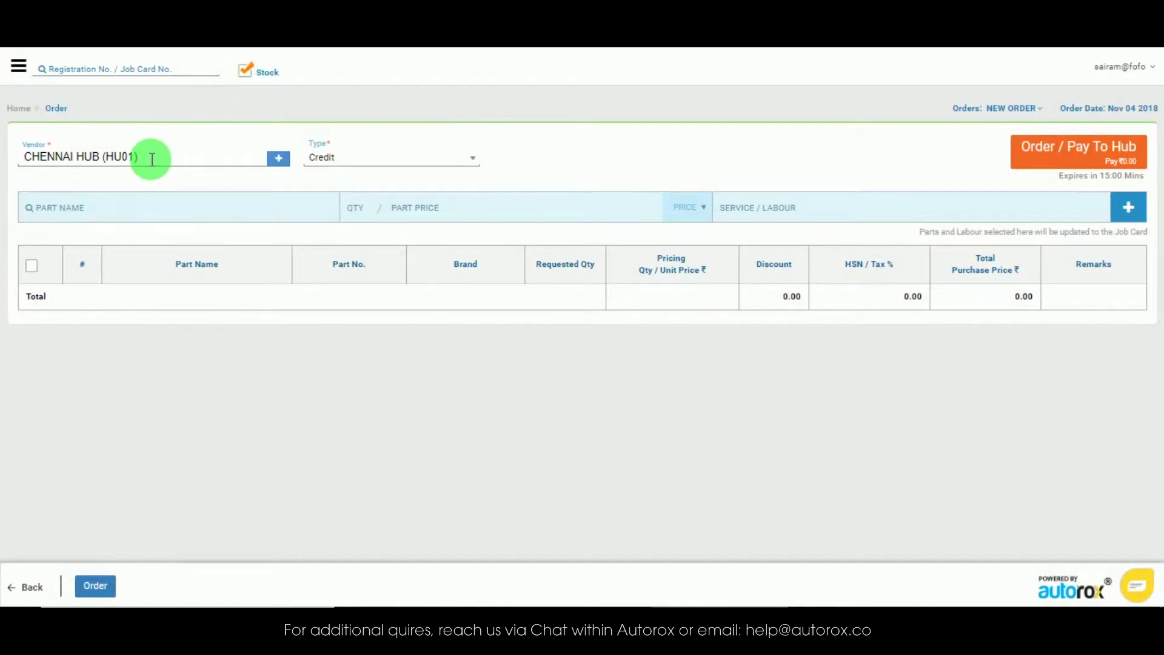
# Review the details of the CHENNAI HUB (HU01) vendor, close them, and choose Credit as the order type.
pyautogui.click(274, 160)
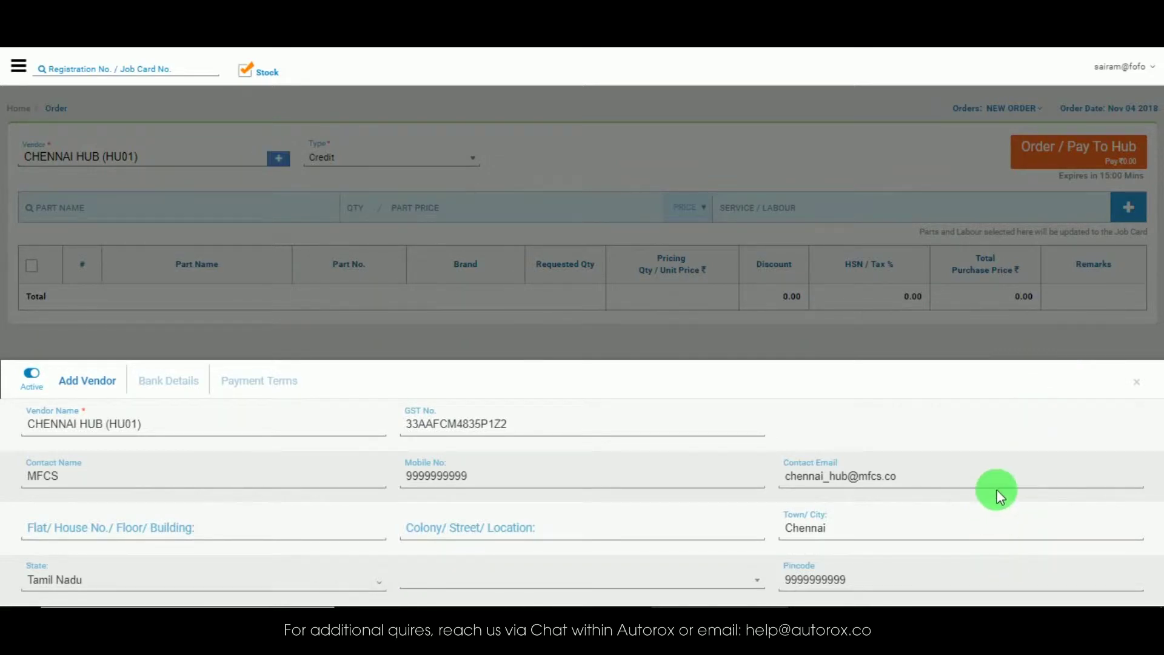
pyautogui.click(1136, 382)
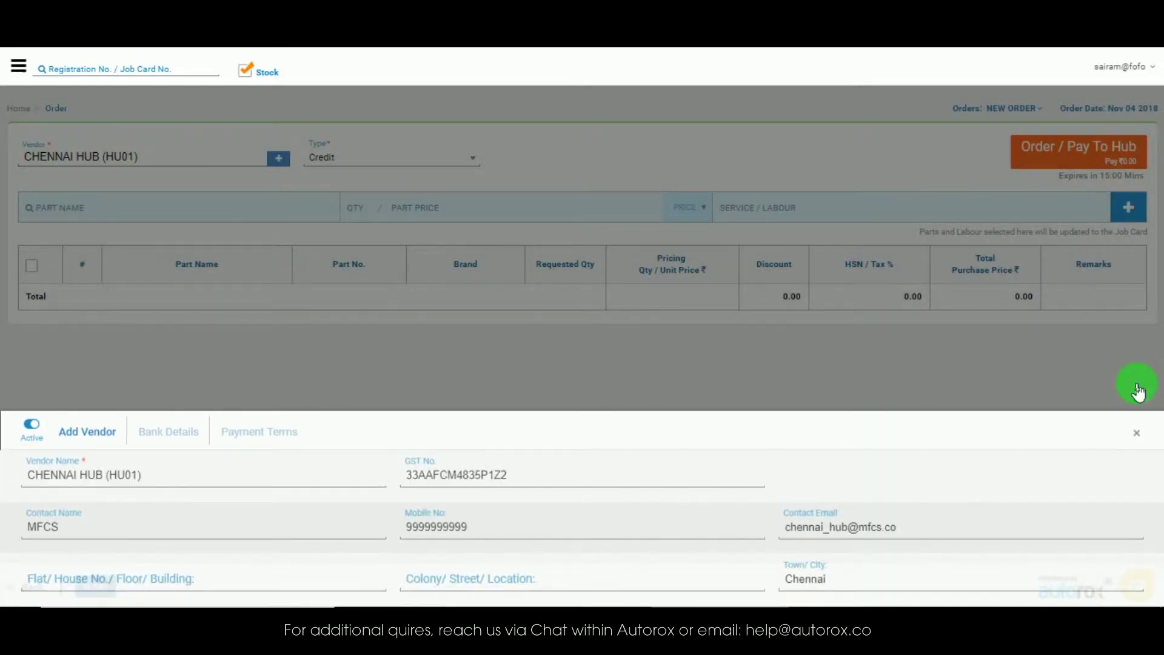
pyautogui.click(383, 159)
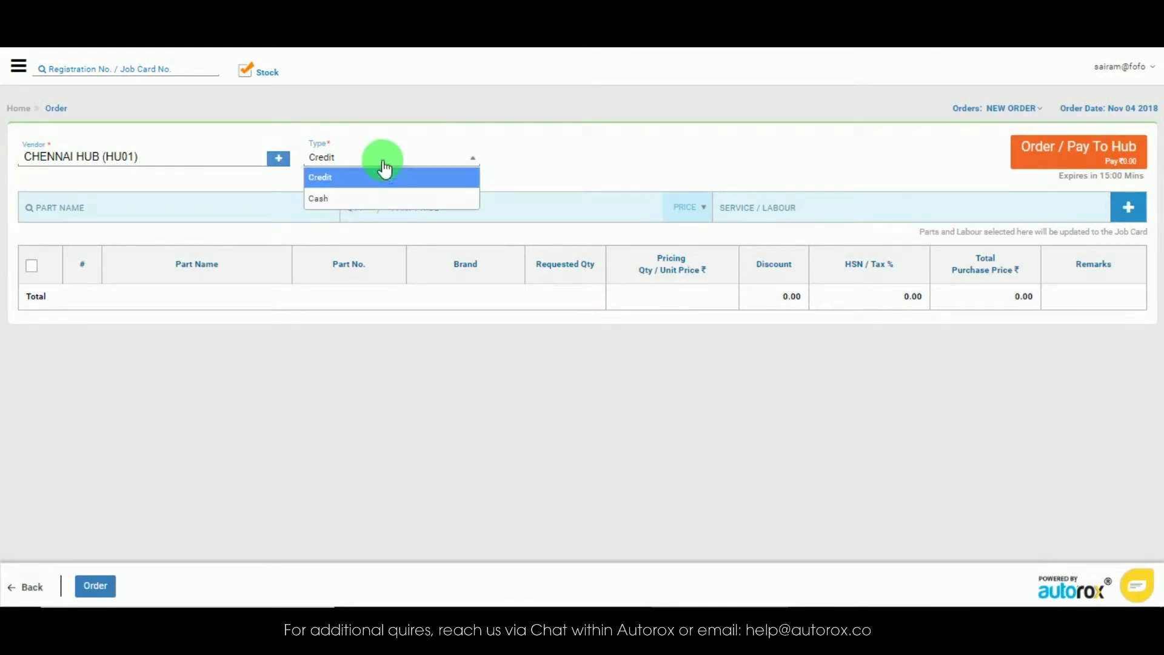
pyautogui.click(377, 177)
# Add the part FENDER ASSY (RH) to the order with quantity 1 and part price 2576.
pyautogui.click(220, 210)
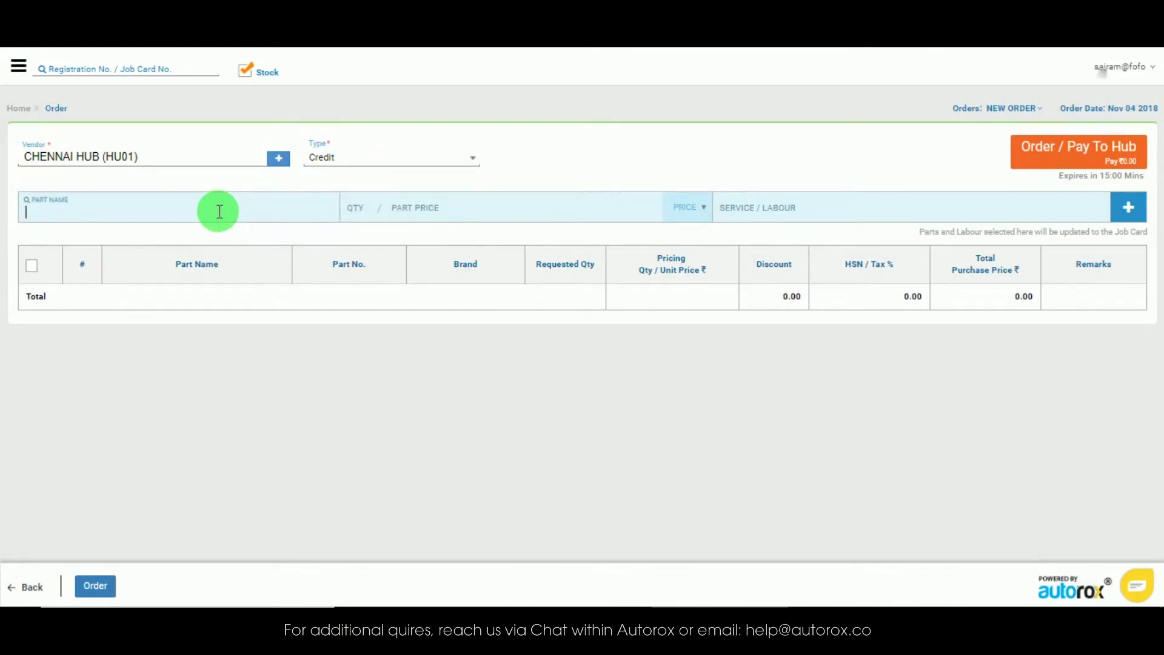
pyautogui.write('FENDE')
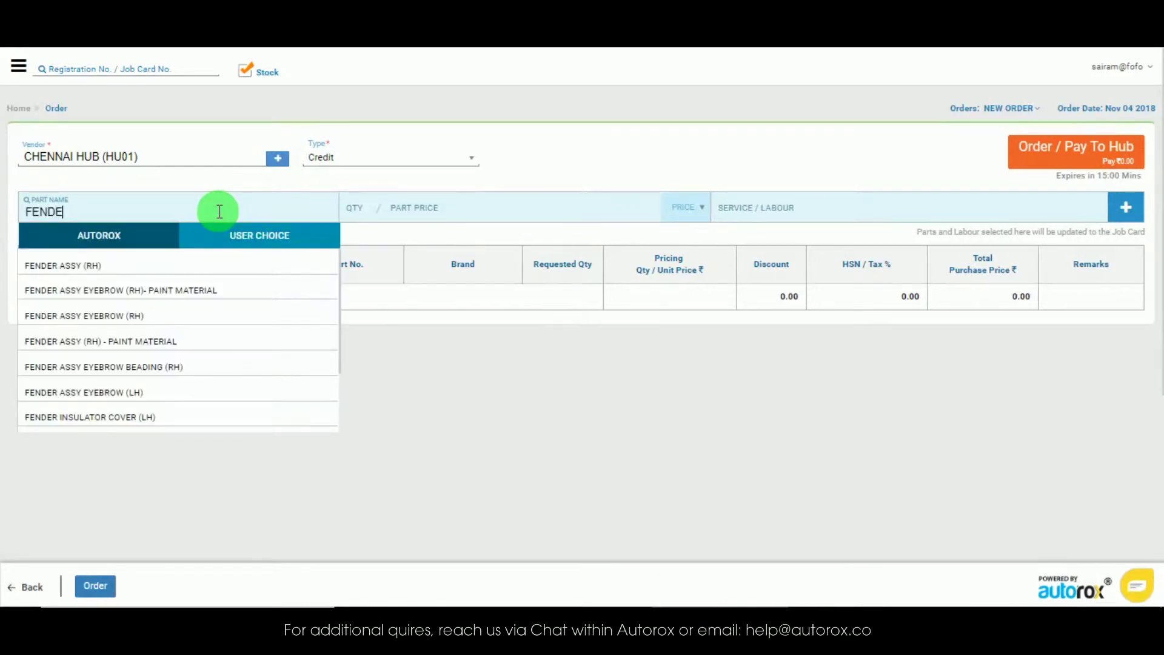
pyautogui.click(220, 265)
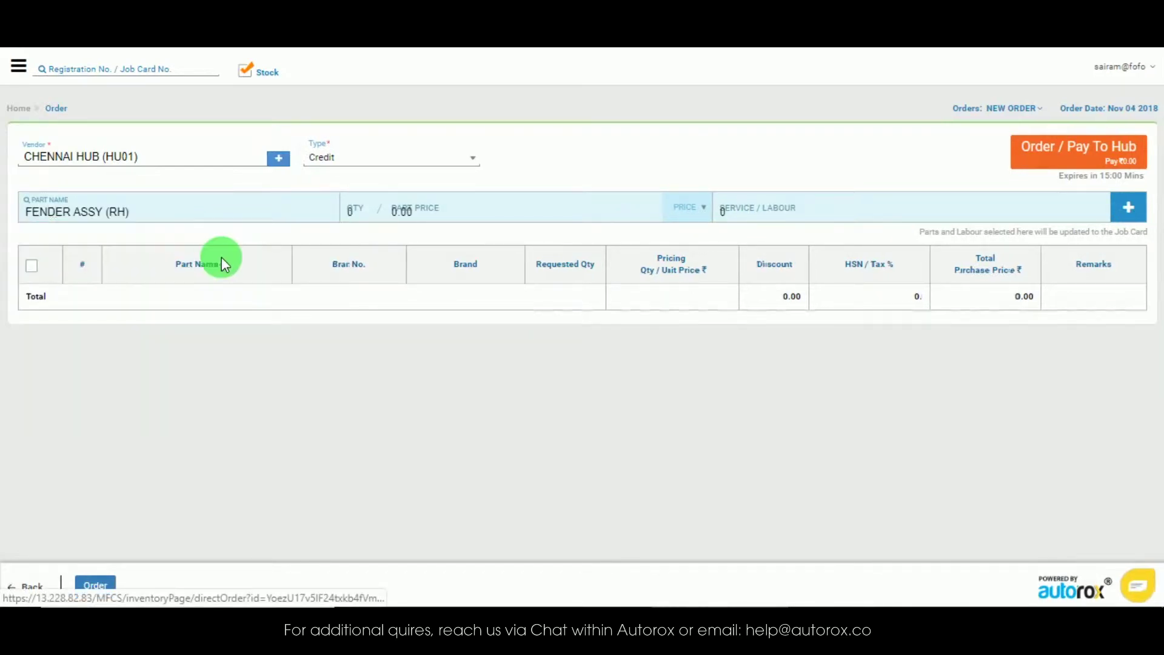
pyautogui.write('1')
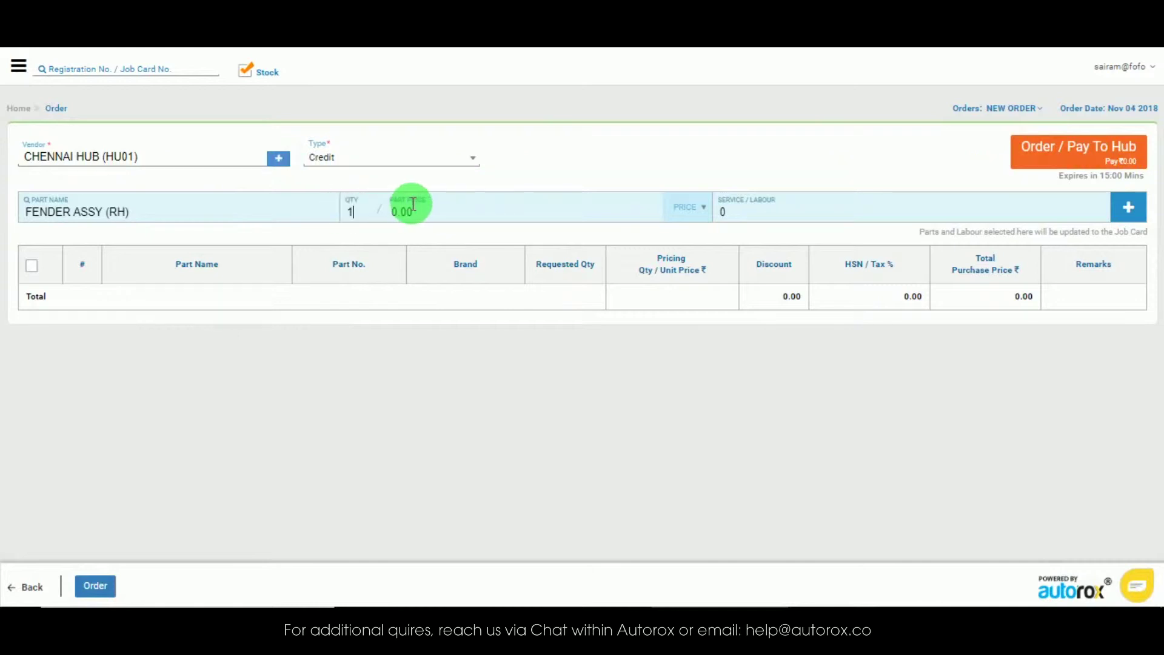
pyautogui.moveTo(411, 206); pyautogui.dragTo(390, 218)
pyautogui.write('2576')
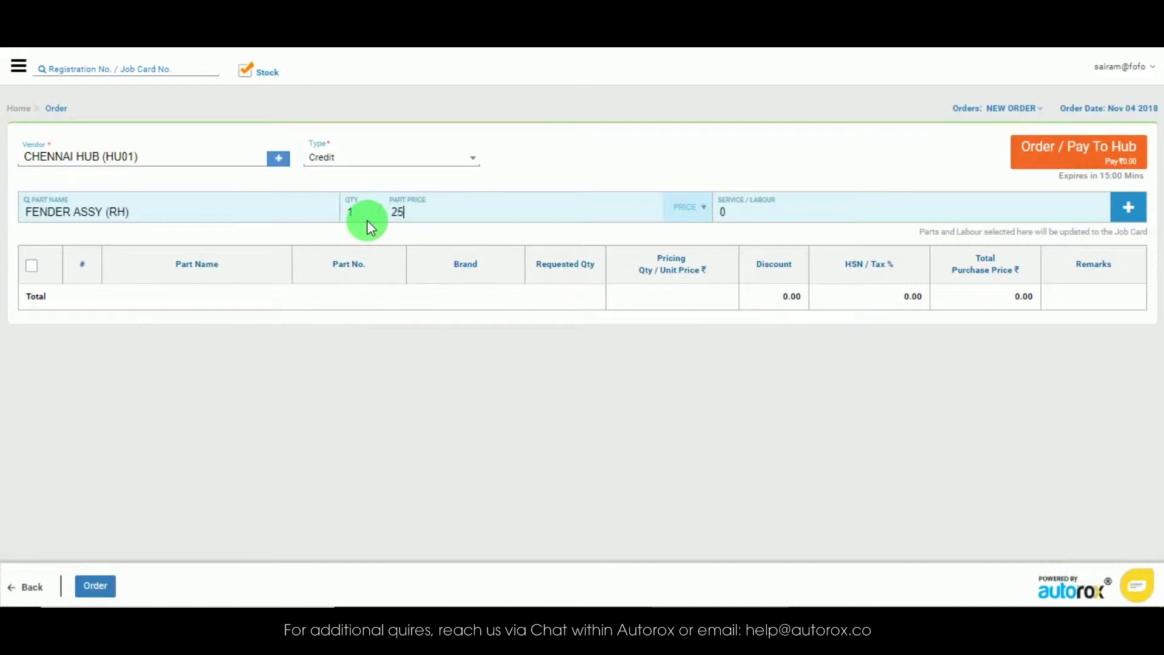
pyautogui.click(1128, 208)
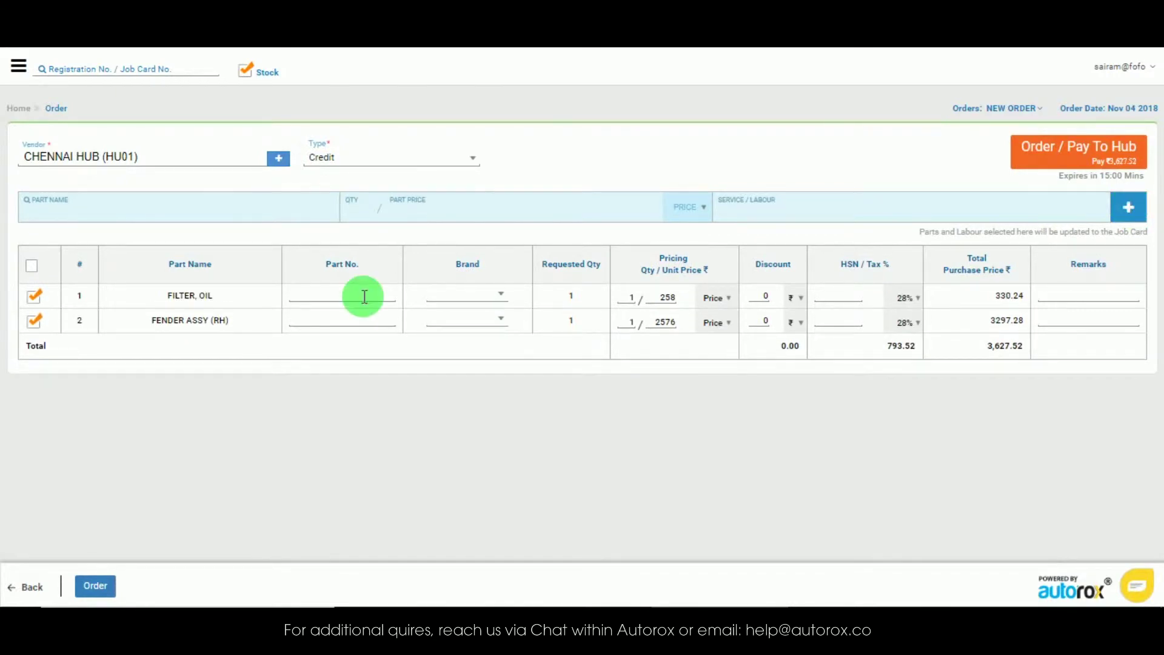
# Give the FILTER, OIL row an auto-generated part number and set its brand to MARUTI GENUINE PARTS.
pyautogui.click(365, 296)
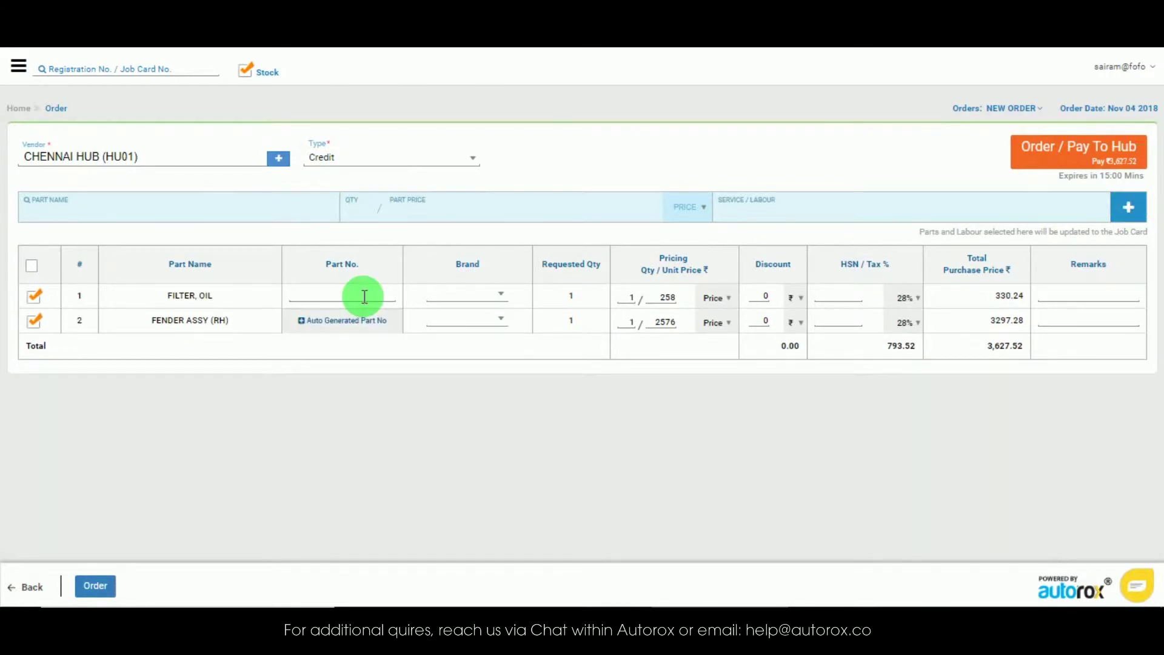
pyautogui.click(354, 316)
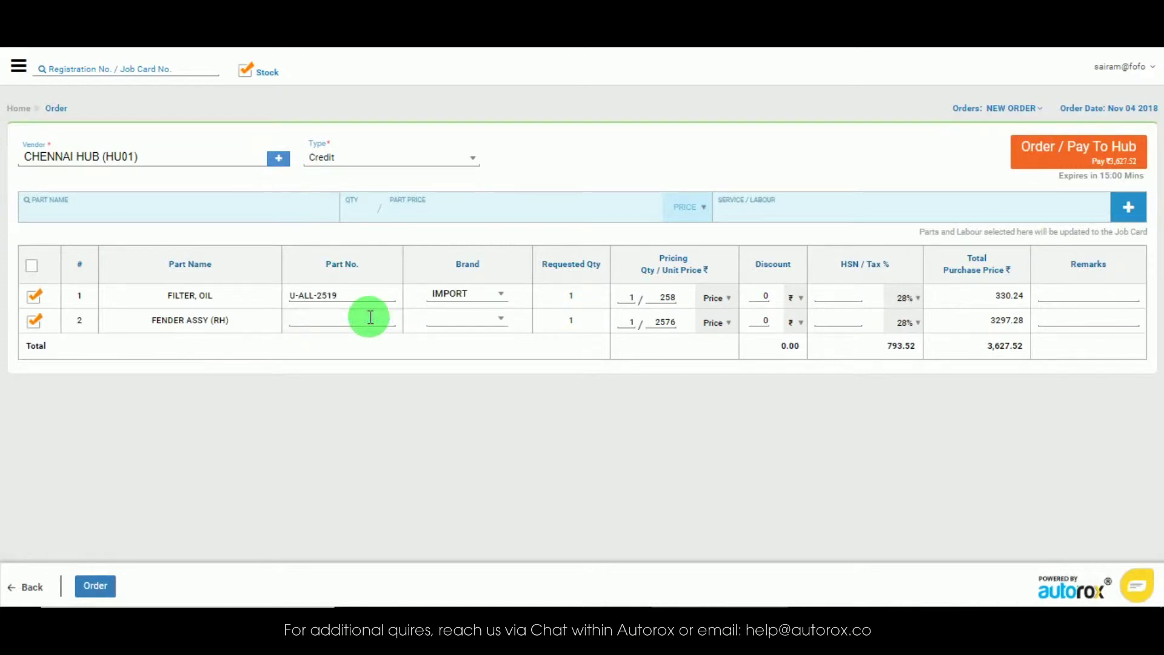
pyautogui.click(478, 295)
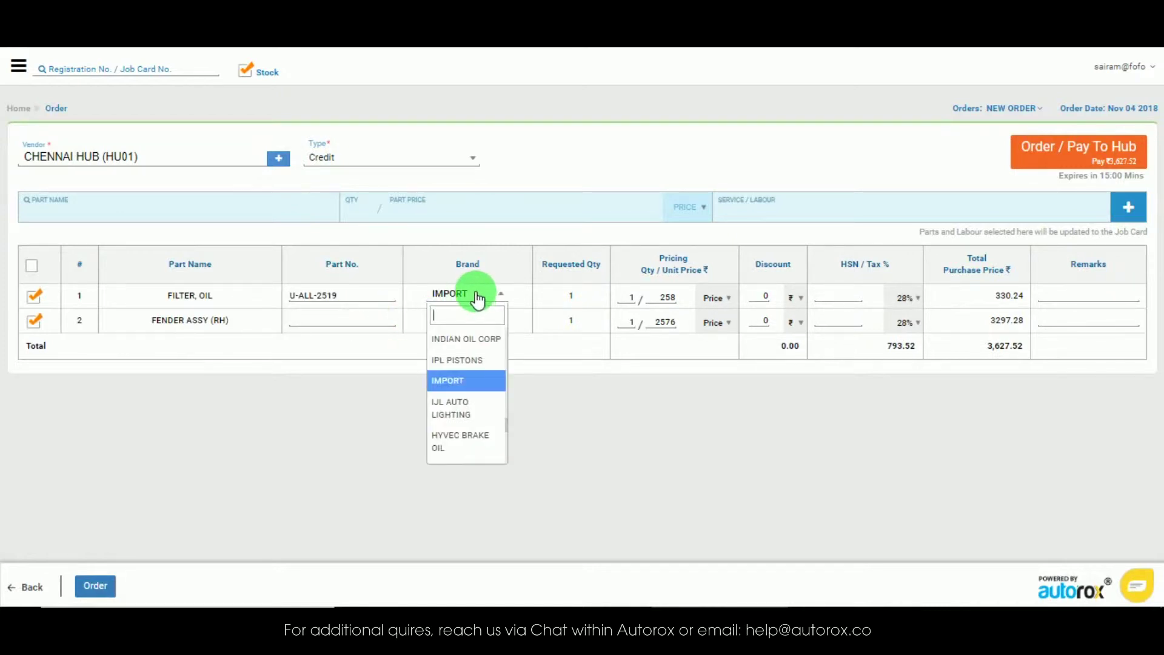
pyautogui.write('m')
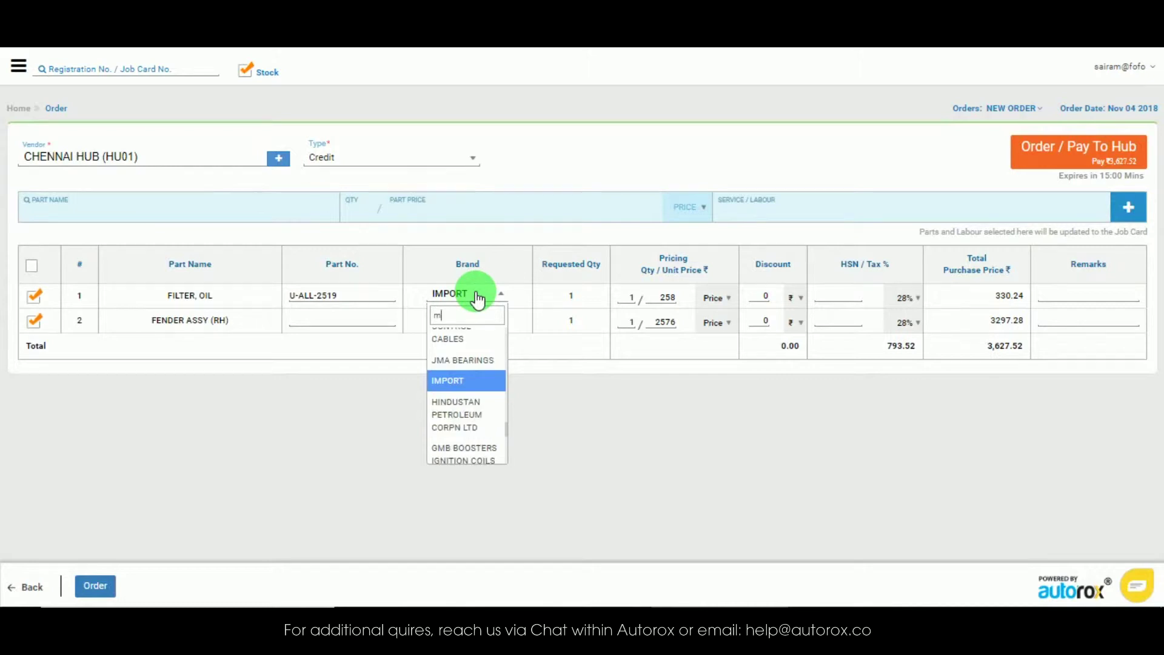
pyautogui.write('aru')
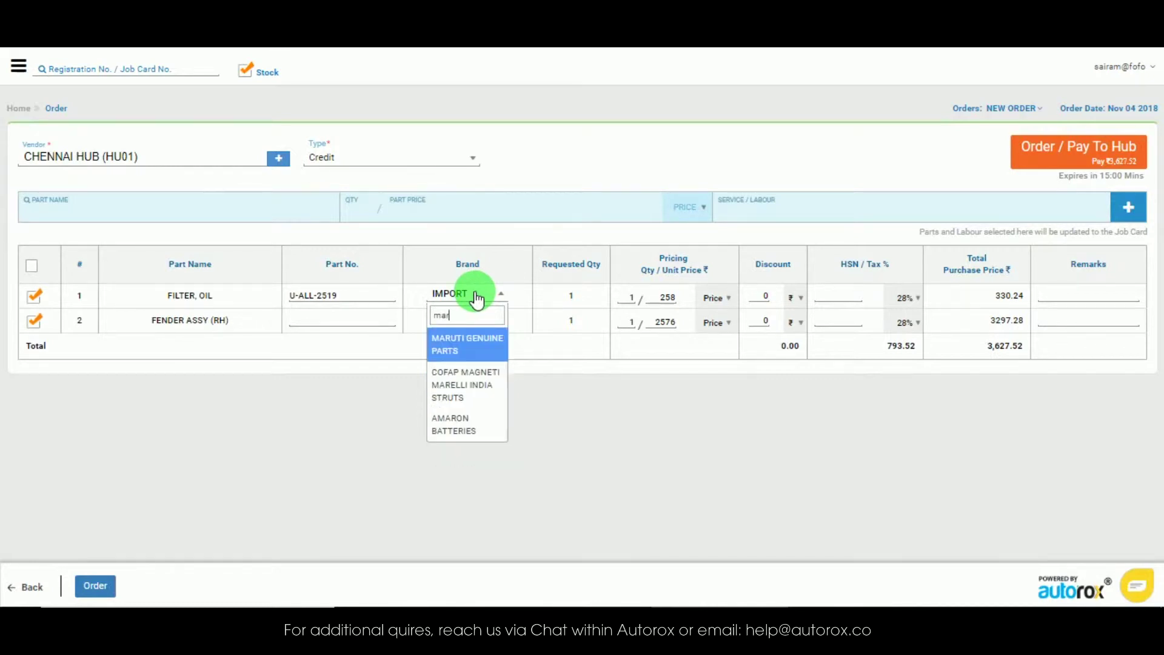
pyautogui.click(479, 337)
# Give the FENDER ASSY (RH) row an auto-generated part number and the brand HYUNDAI GENUINE PARTS, and place the stock order.
pyautogui.click(330, 320)
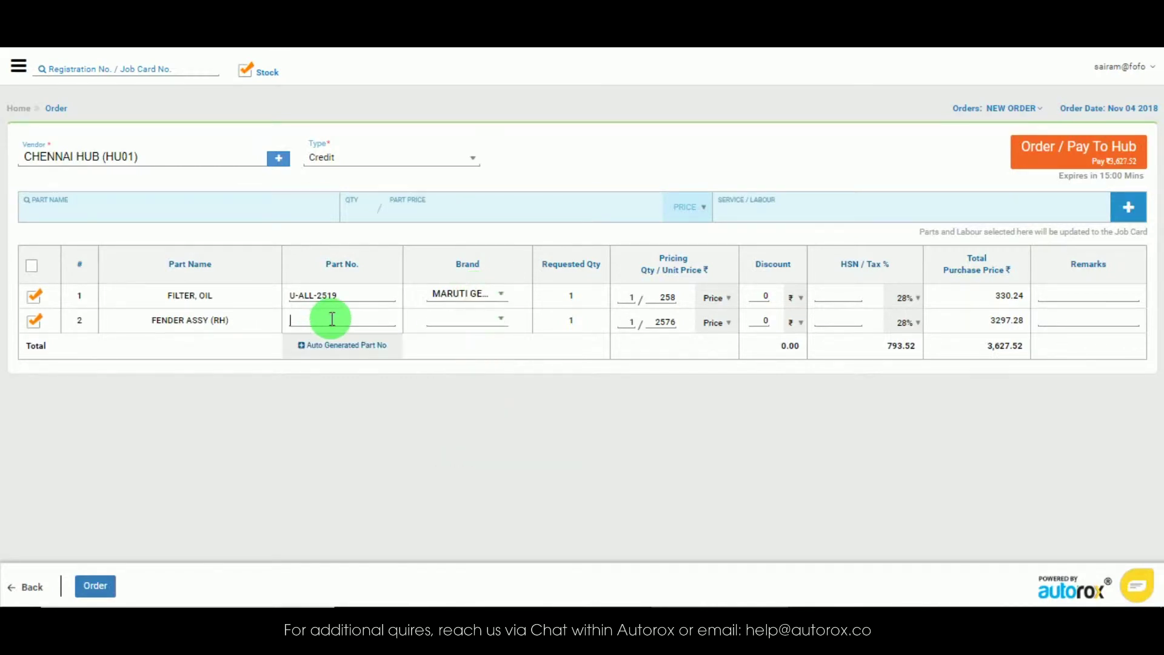
pyautogui.click(333, 340)
pyautogui.click(473, 329)
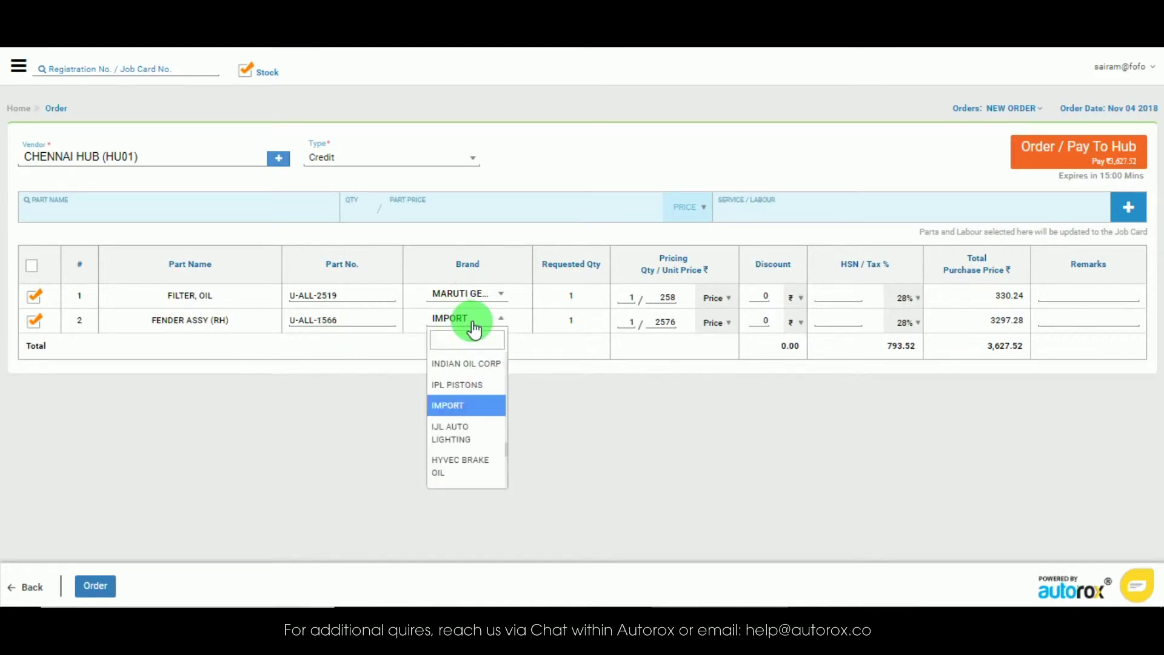
pyautogui.write('hyu')
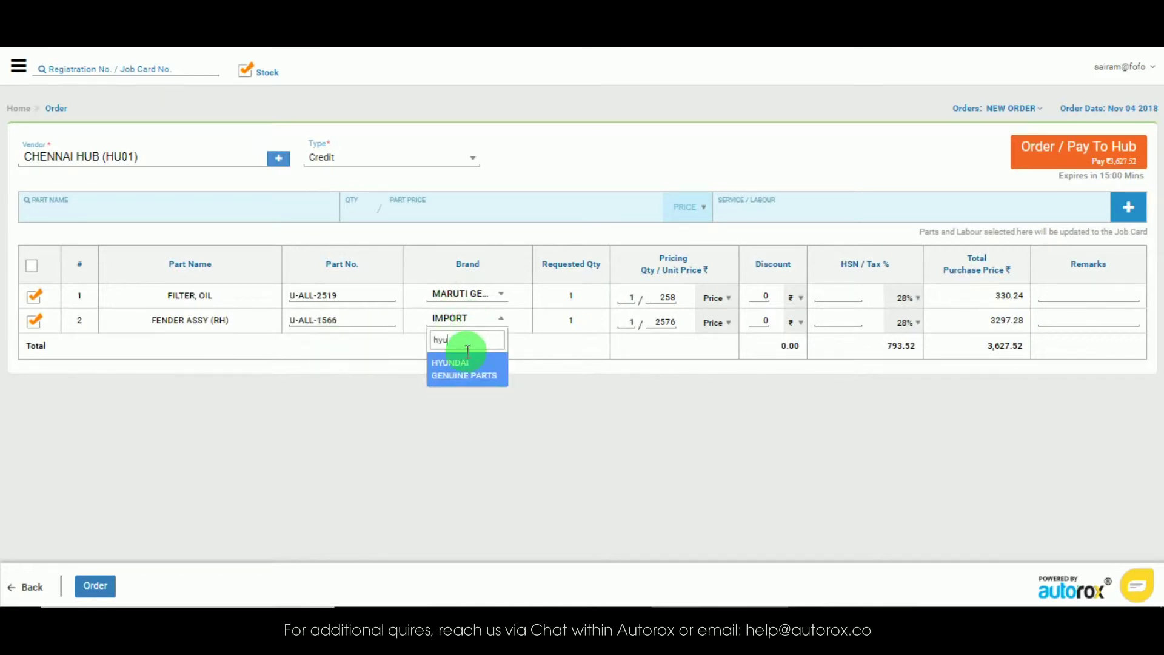
pyautogui.click(452, 381)
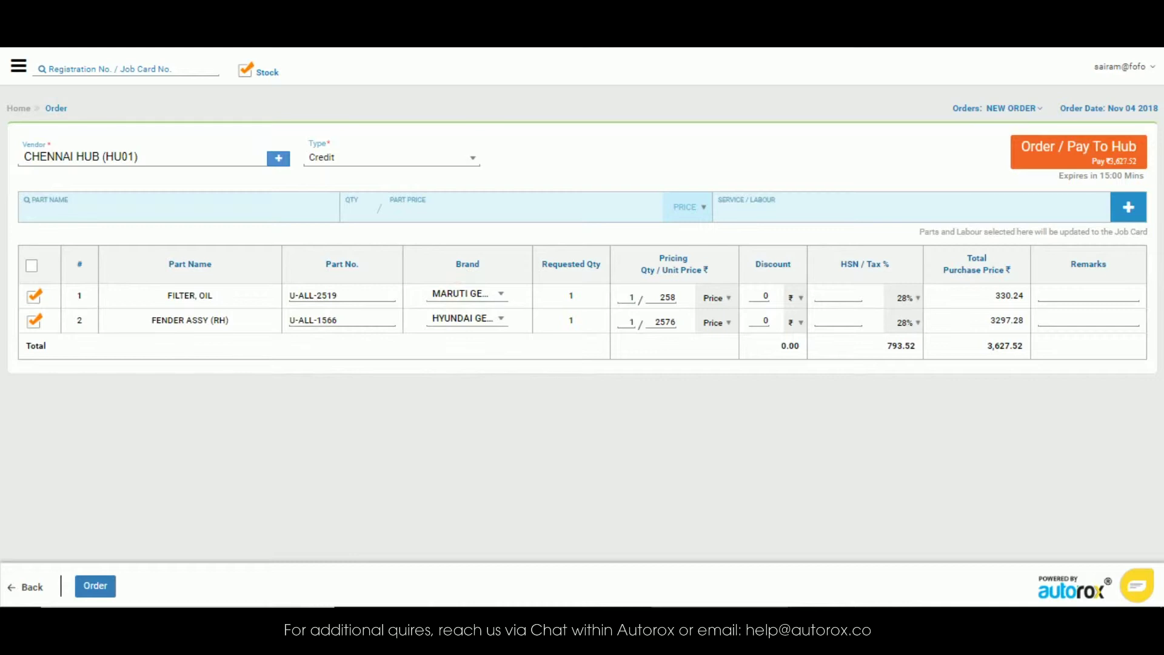
pyautogui.click(95, 586)
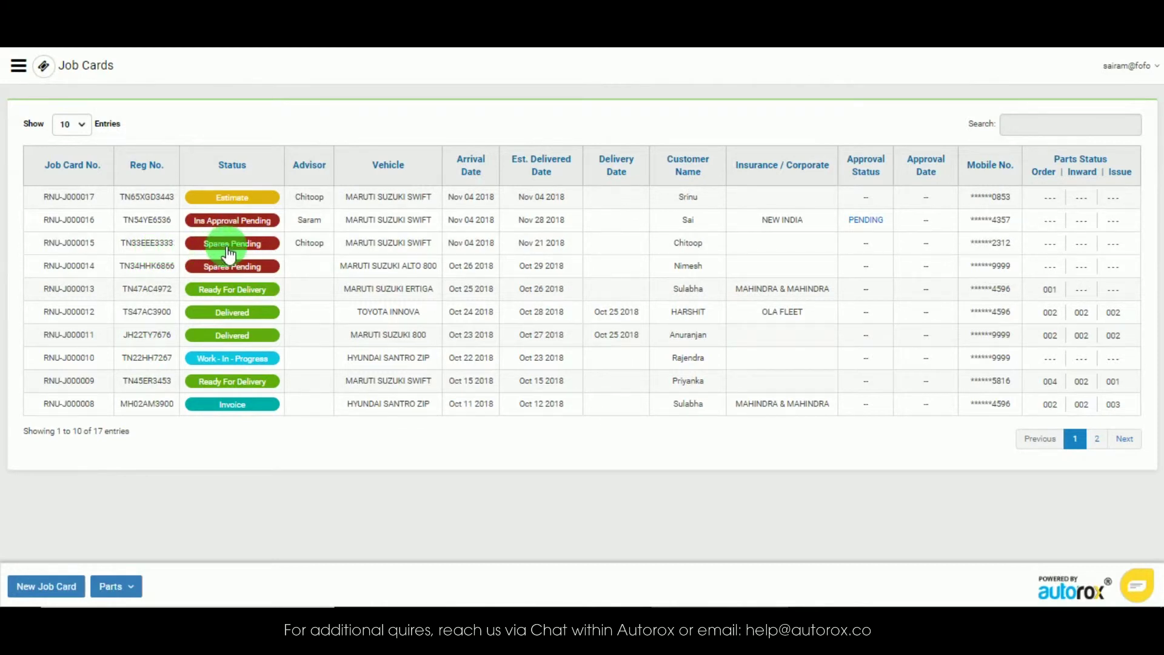
# Open the Spares Pending job card of the MARUTI SUZUKI SWIFT and start a parts order from it.
pyautogui.click(266, 248)
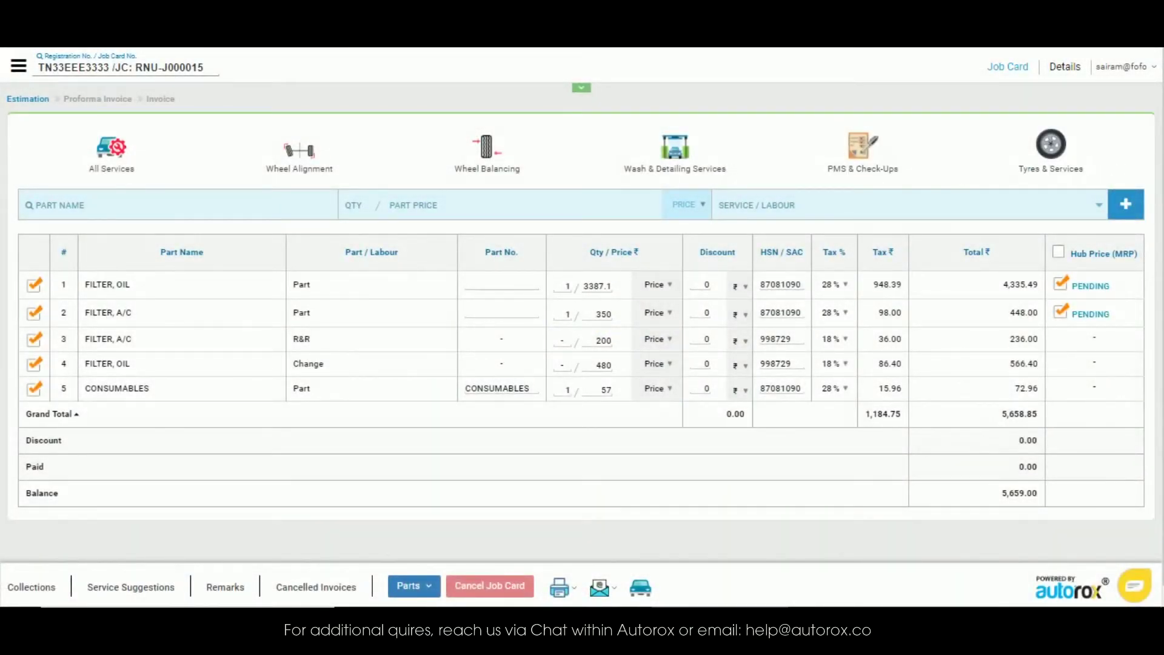
pyautogui.click(410, 586)
pyautogui.click(429, 563)
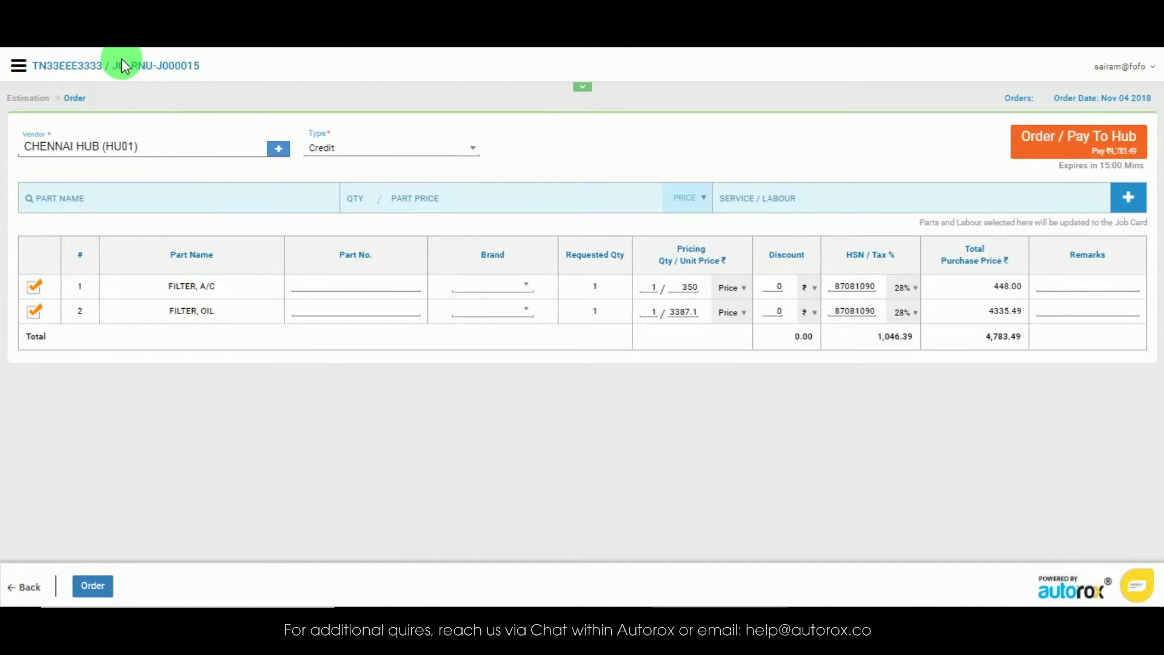
pyautogui.moveTo(33, 65); pyautogui.dragTo(198, 63)
pyautogui.click(207, 64)
# Give the FILTER, A/C row the auto-generated part number A-1454-2515 and set its brand to MARUTI GENUINE PARTS.
pyautogui.click(337, 283)
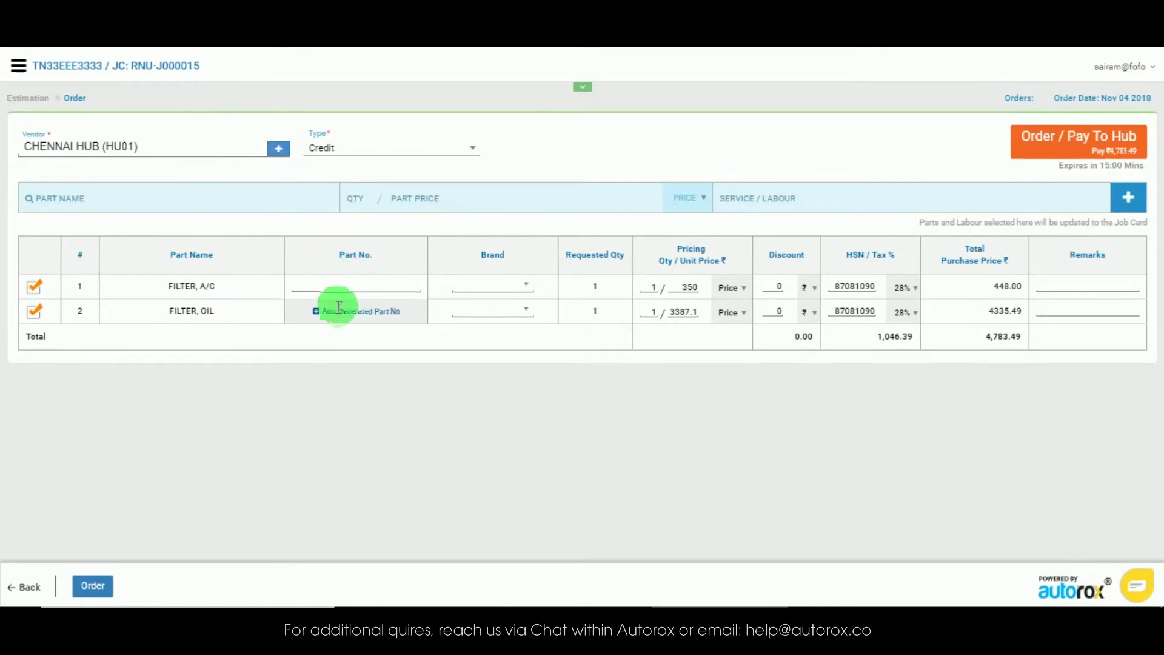
pyautogui.write('A-1454-2515')
pyautogui.click(337, 307)
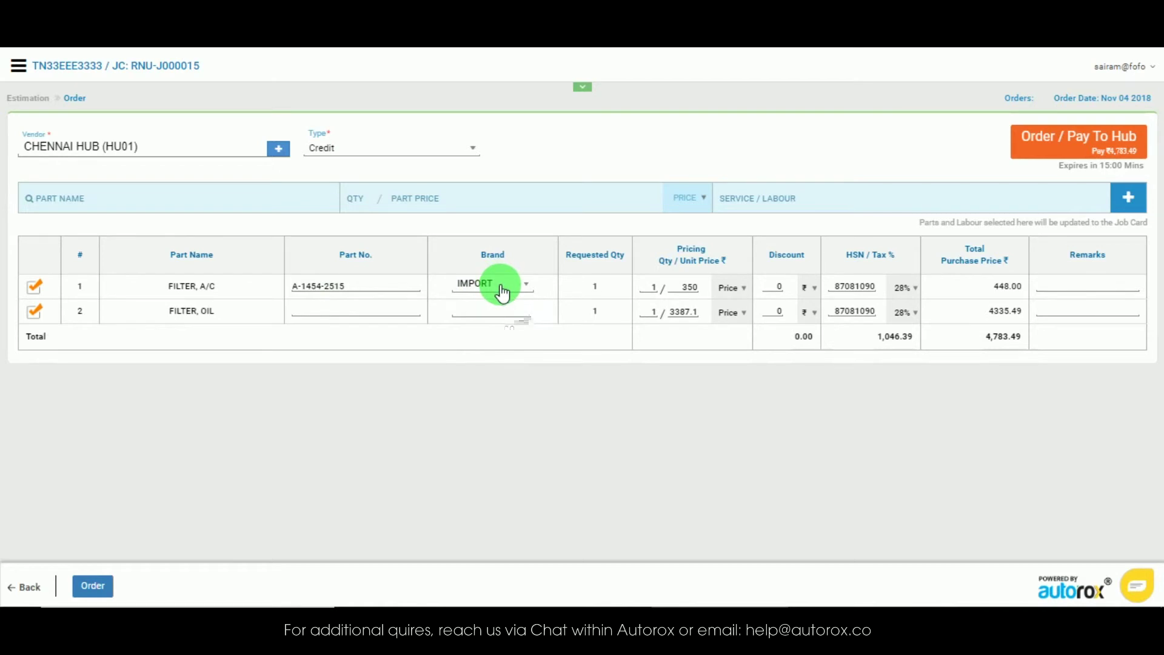
pyautogui.click(502, 290)
pyautogui.write('mar')
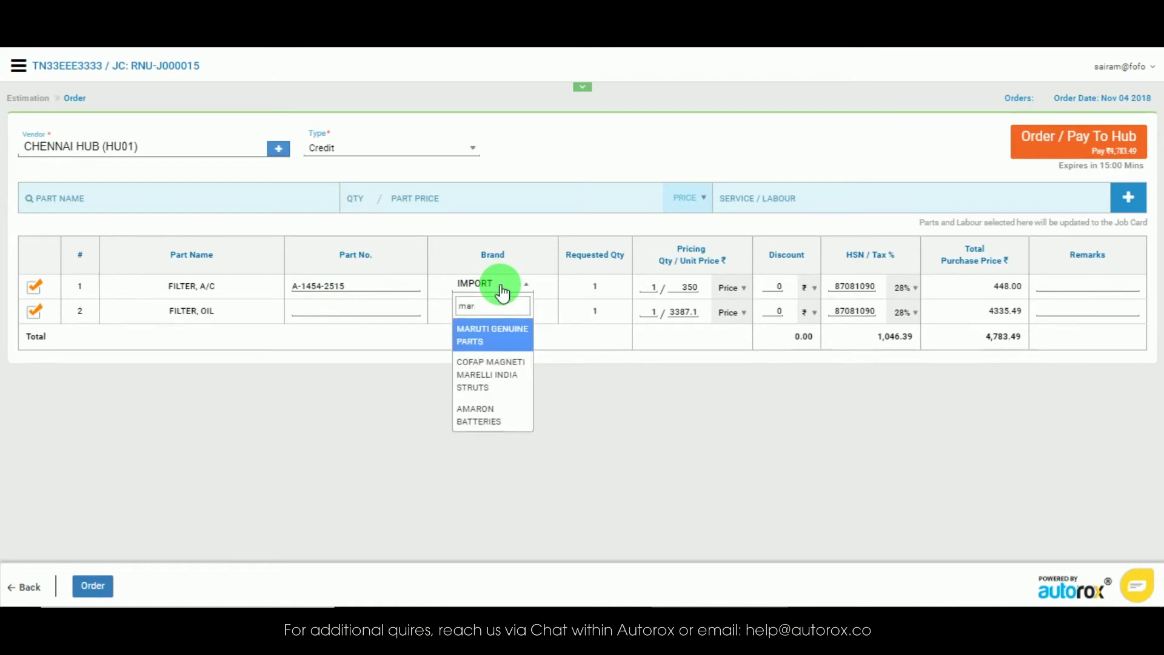
pyautogui.click(497, 337)
# Give the job card's FILTER, OIL row an auto-generated part number and the brand HYVEC BRAKE OIL, and place the order.
pyautogui.click(372, 312)
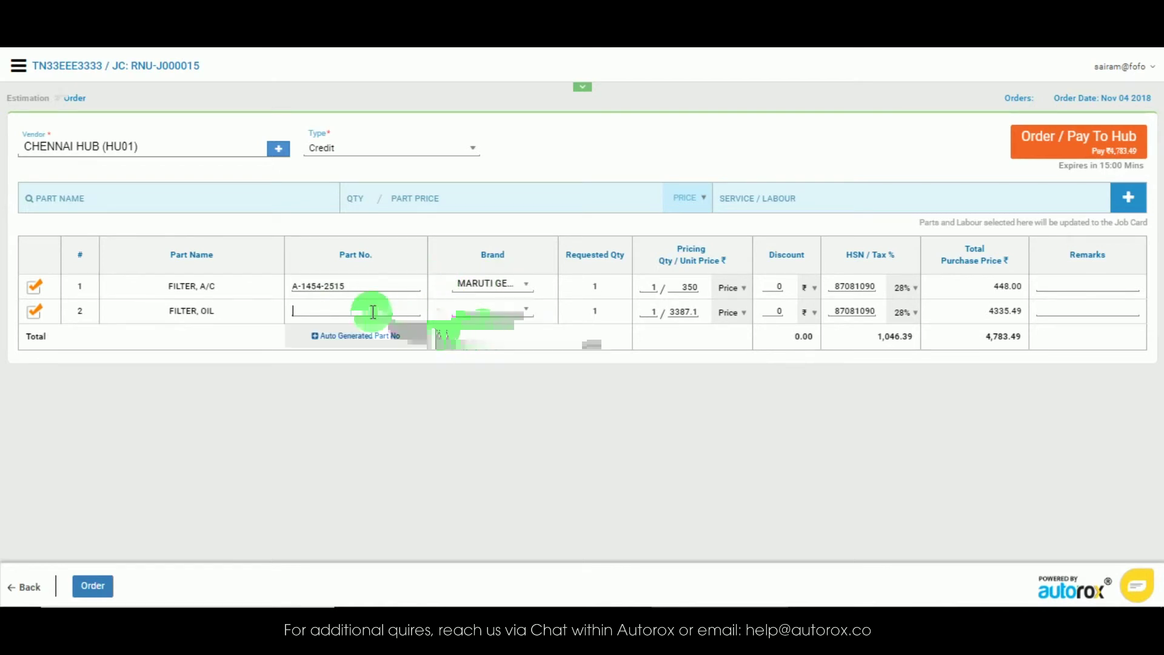
pyautogui.click(363, 335)
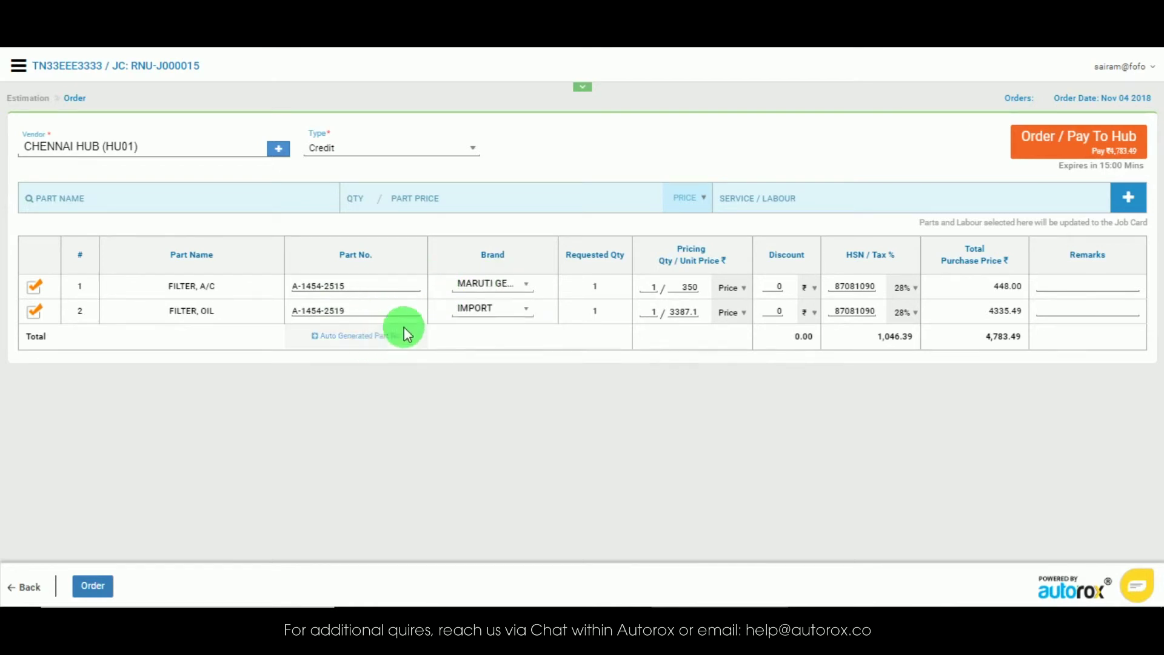
pyautogui.click(514, 316)
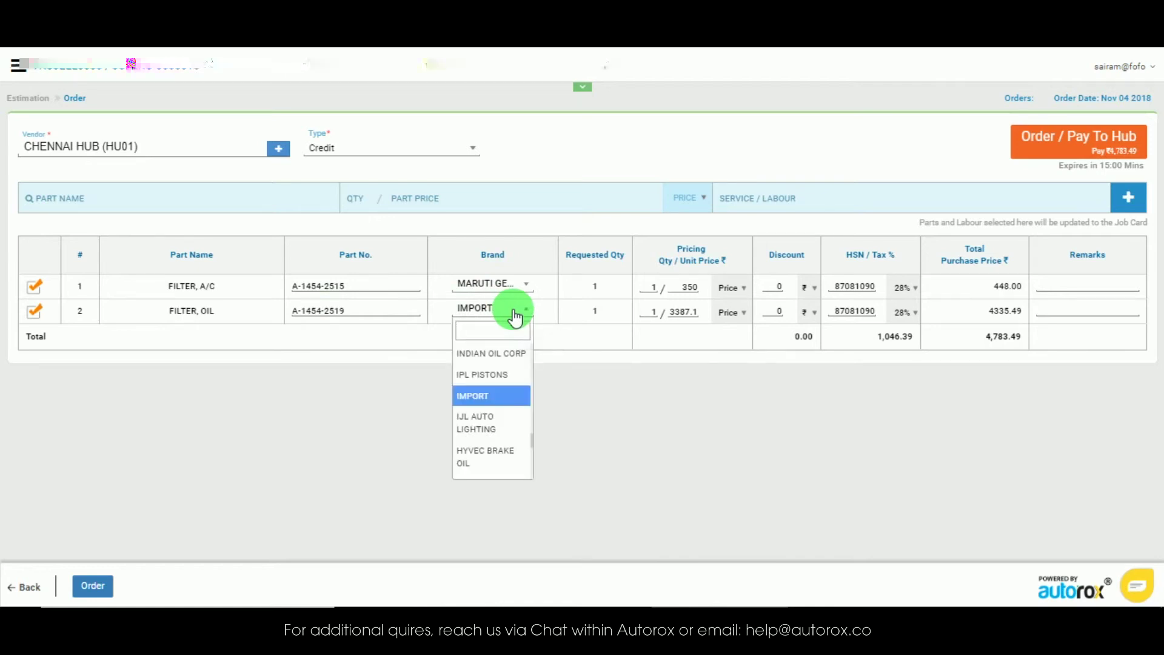
pyautogui.click(498, 461)
pyautogui.click(91, 586)
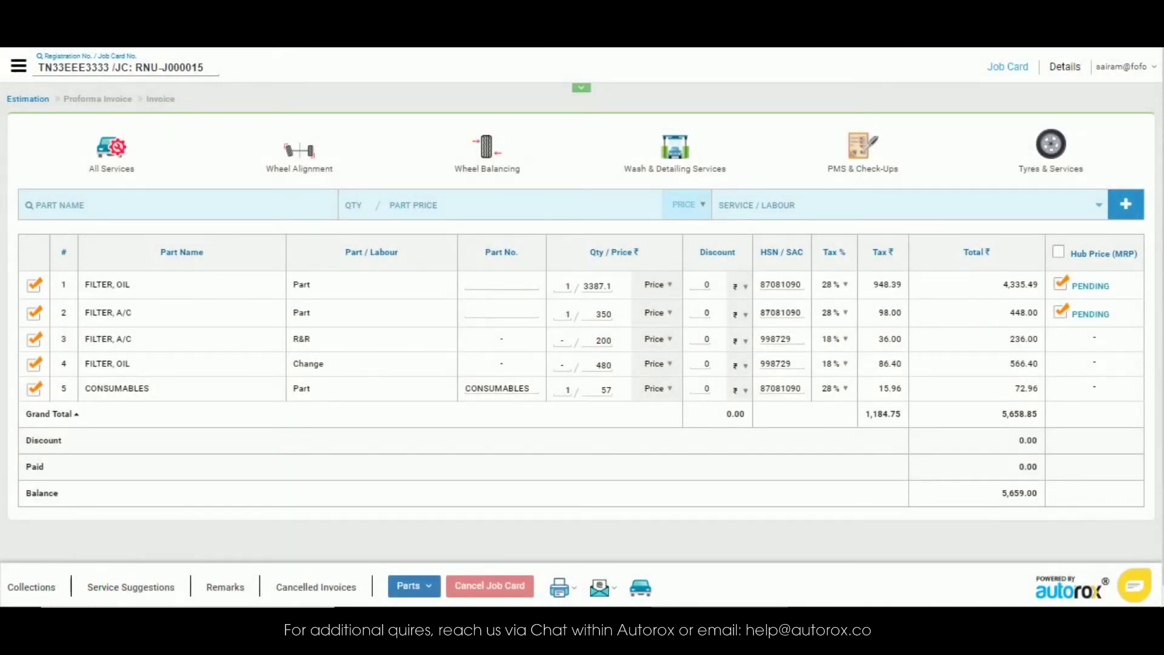
pyautogui.click(759, 208)
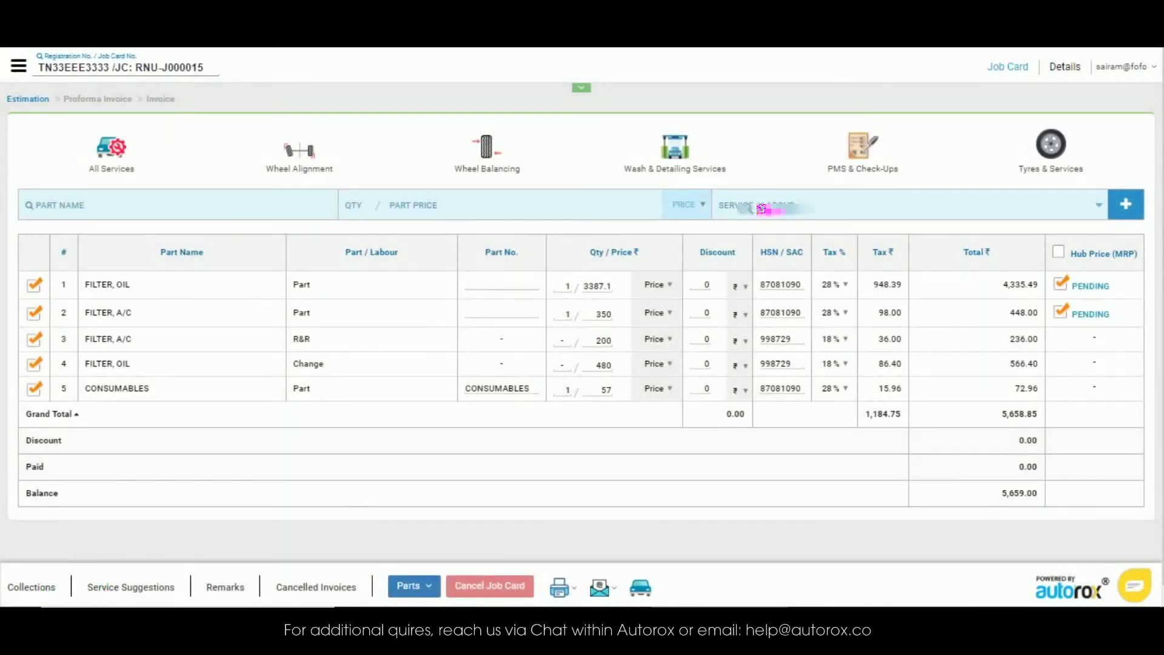